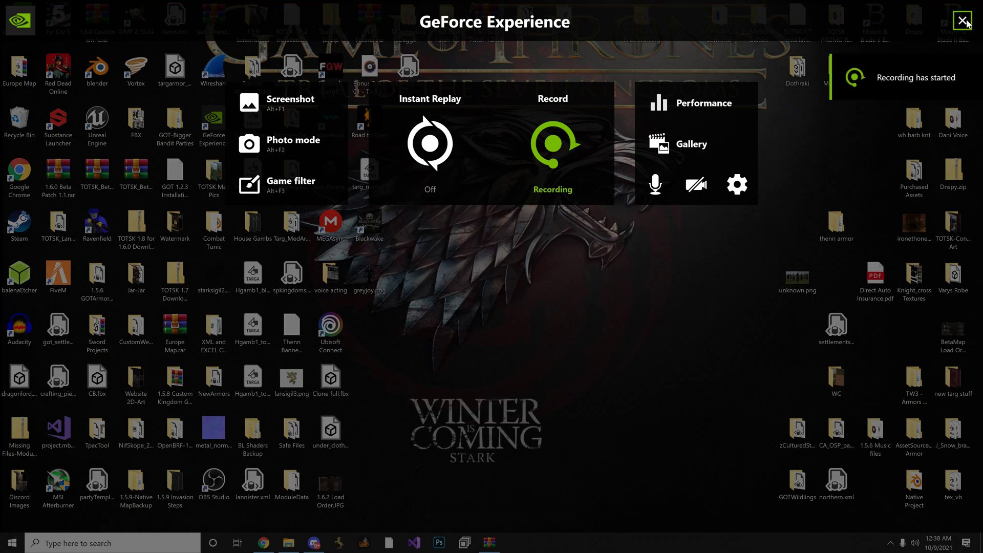
# Close the GeForce Experience overlay to reveal the Game of Thrones desktop.
pyautogui.click(964, 21)
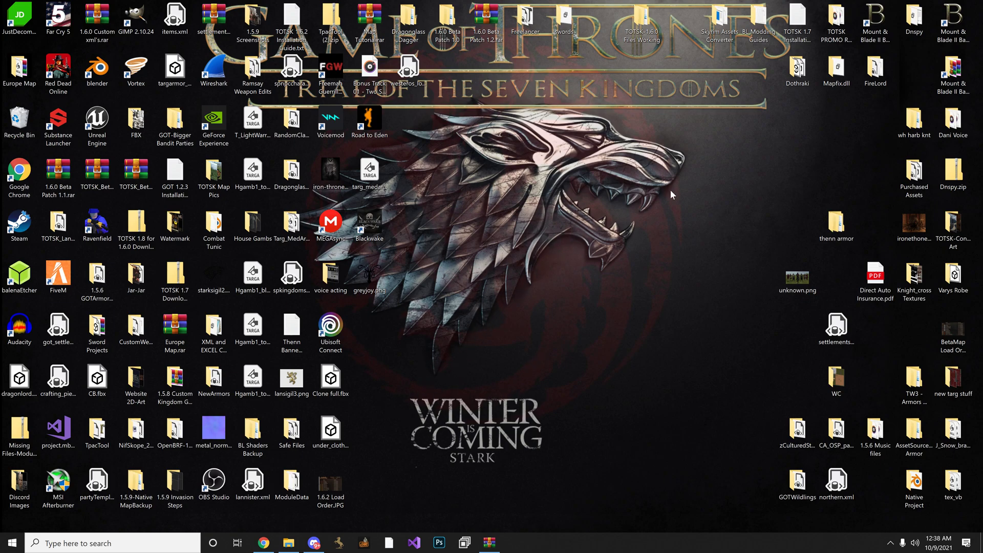
# Open the Mount & Blade II Bannerlord folder and shrink it into the upper right.
pyautogui.click(950, 69)
pyautogui.doubleClick(950, 69)
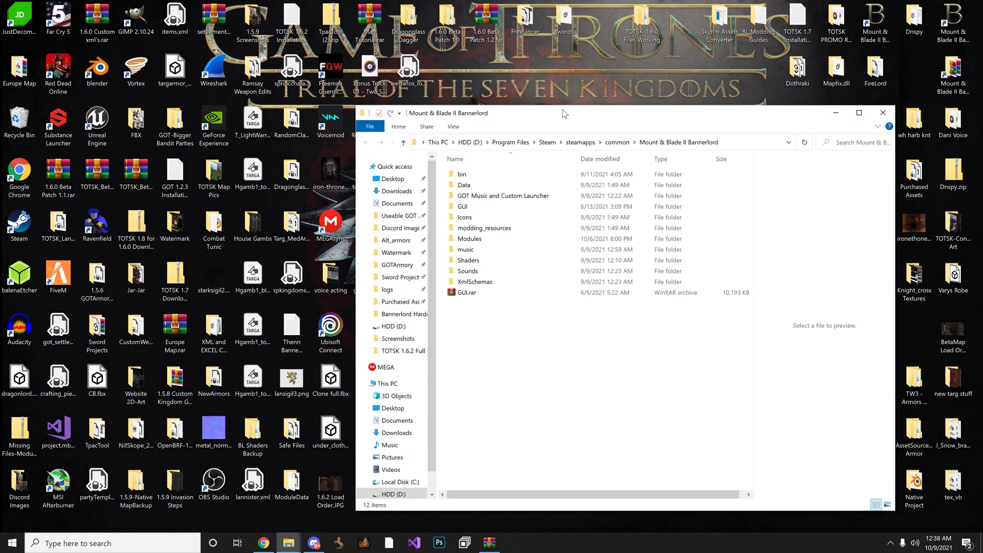
pyautogui.moveTo(567, 114); pyautogui.dragTo(615, 77)
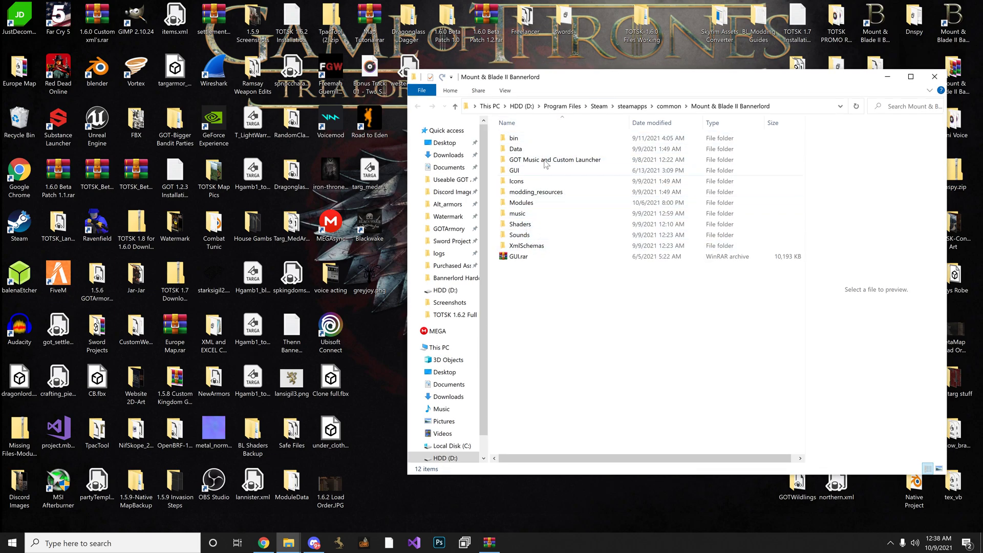
pyautogui.moveTo(408, 70); pyautogui.dragTo(560, 118)
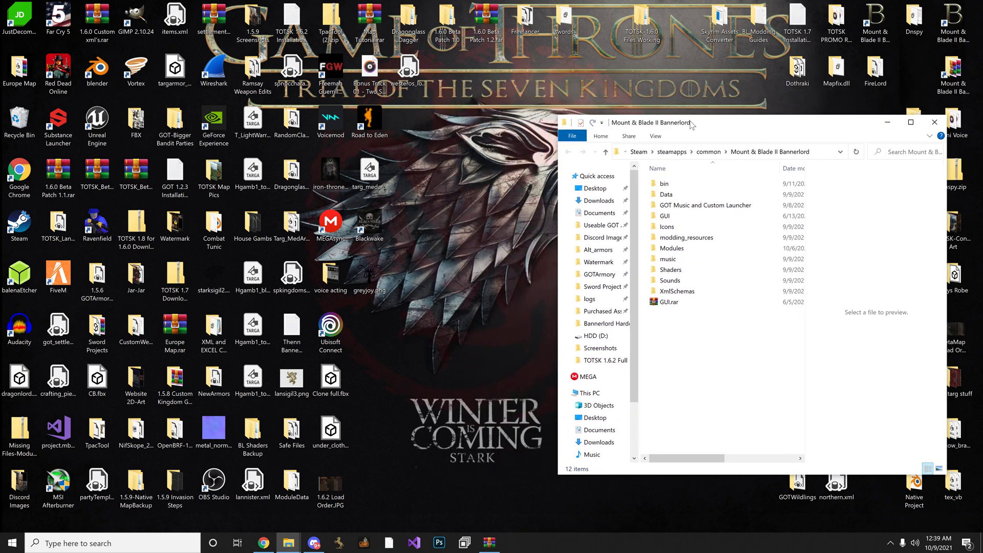
pyautogui.moveTo(689, 127); pyautogui.dragTo(703, 27)
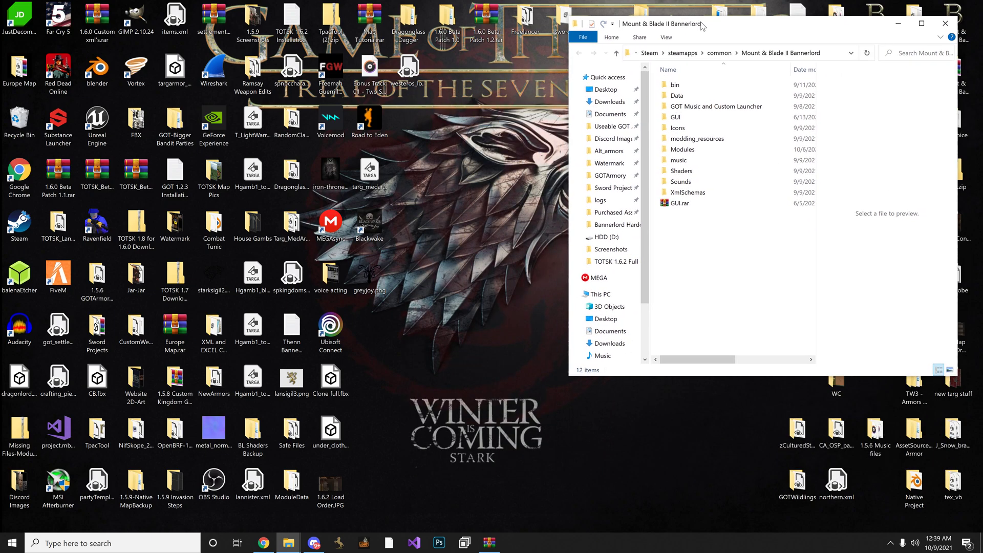
# Bring the HDD (D:) window forward and narrow it beside the game folder.
pyautogui.click(287, 547)
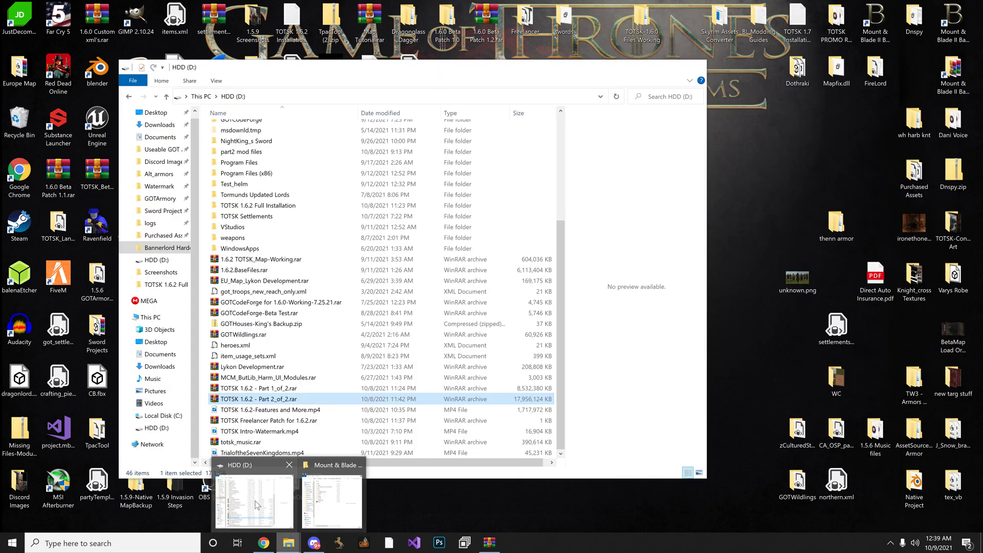
pyautogui.click(257, 504)
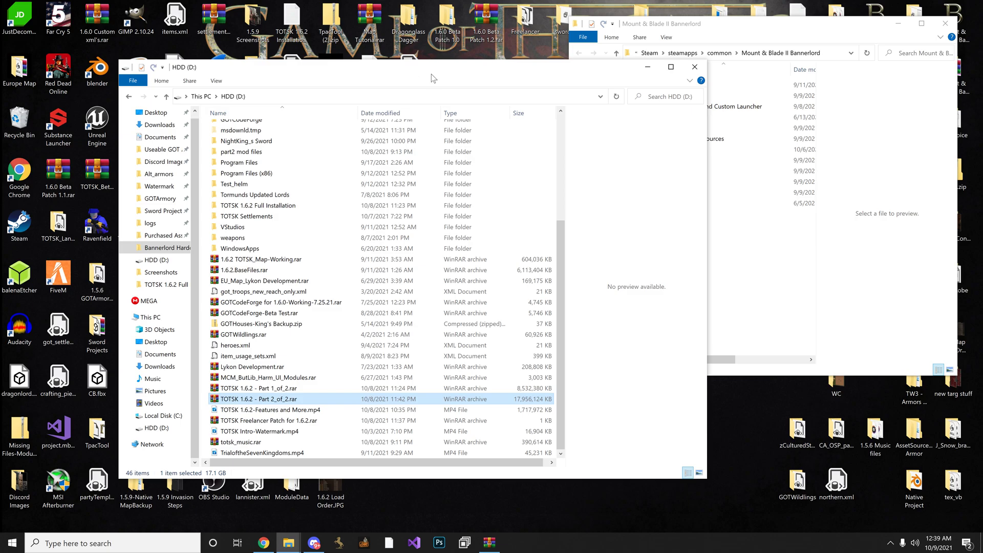
pyautogui.moveTo(430, 74); pyautogui.dragTo(363, 49)
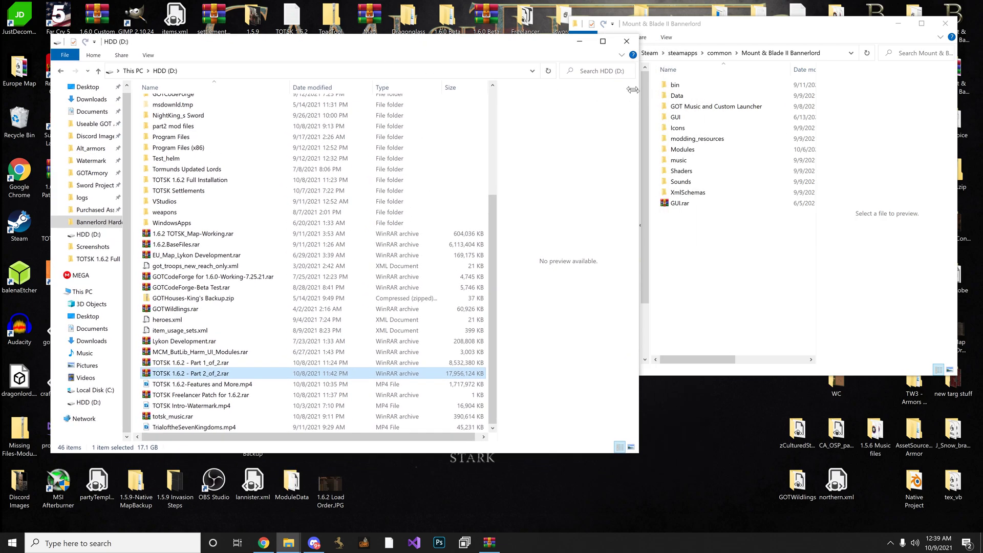
pyautogui.moveTo(638, 91); pyautogui.dragTo(565, 91)
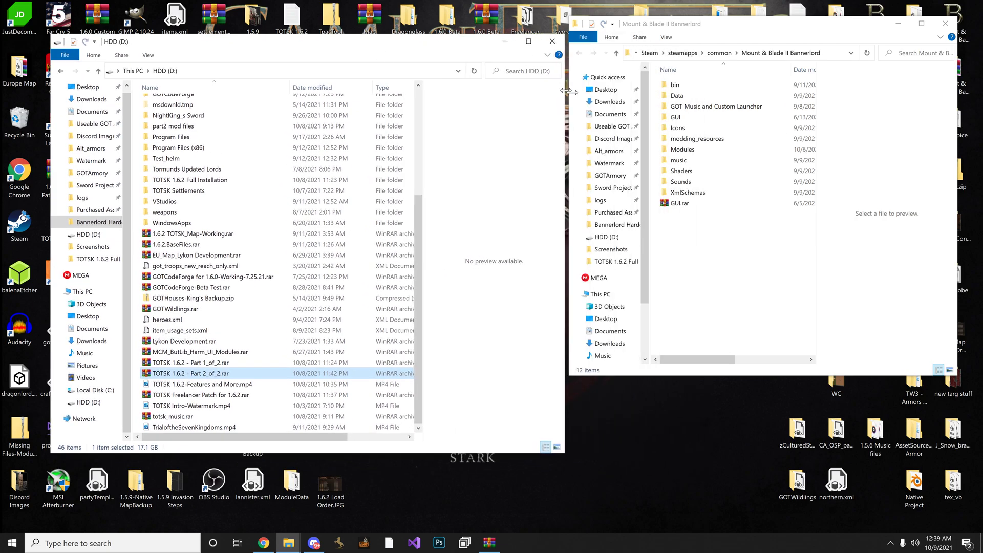
# Open TOTSK 1.6.2 - Part 1_of_2.rar in WinRAR and dismiss the licence reminder.
pyautogui.doubleClick(241, 362)
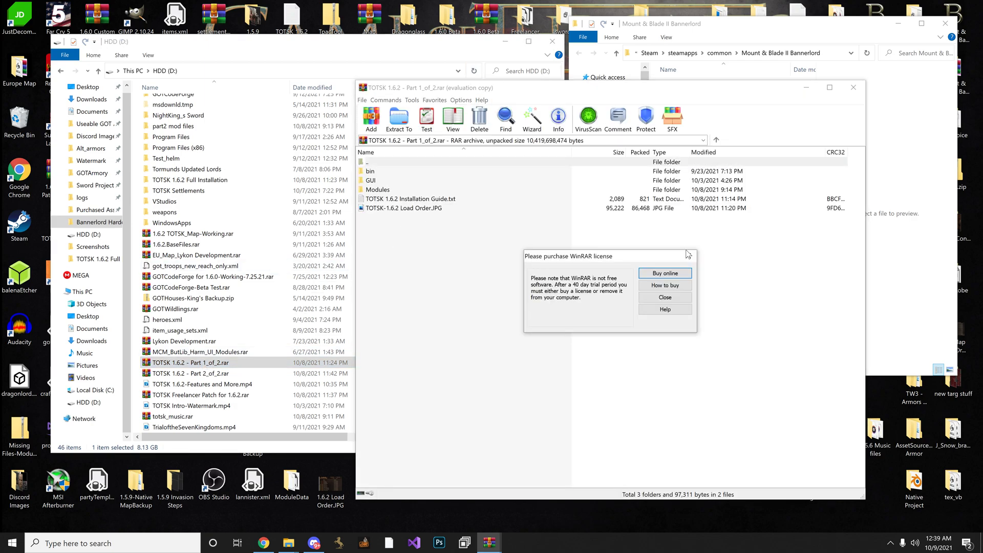
pyautogui.click(689, 258)
pyautogui.moveTo(534, 94); pyautogui.dragTo(241, 41)
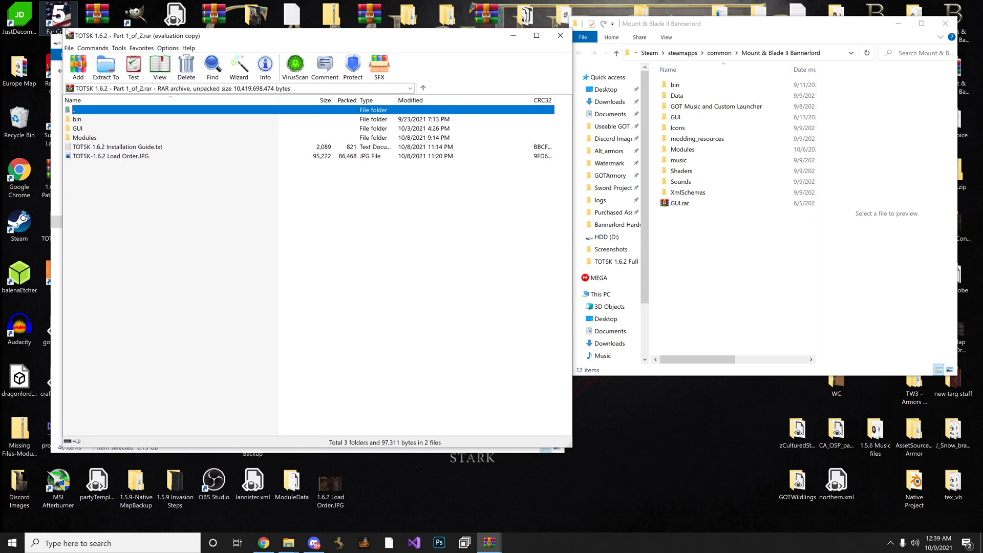
pyautogui.moveTo(287, 41); pyautogui.dragTo(322, 42)
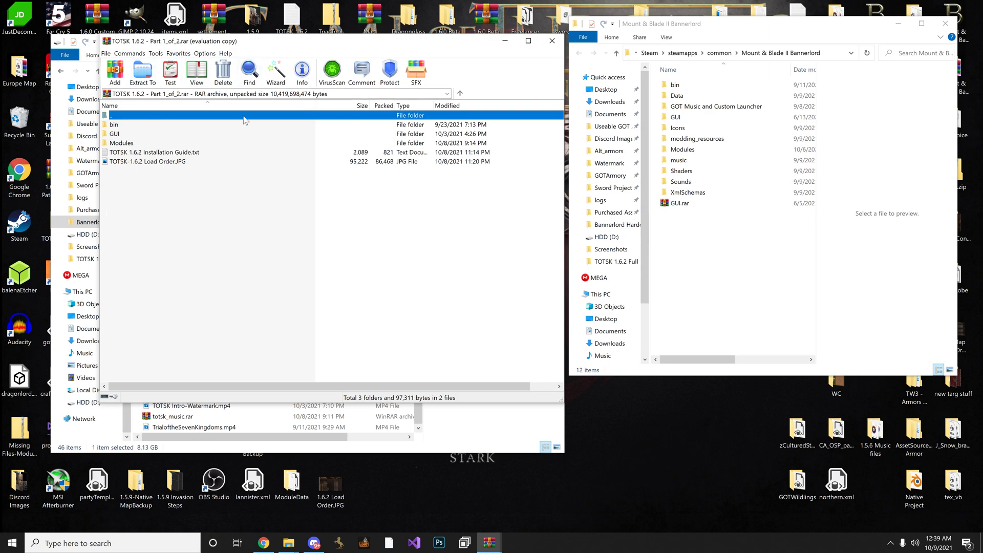
# Copy bin, GUI and Modules into the Bannerlord folder, then close the archive.
pyautogui.press('Down')
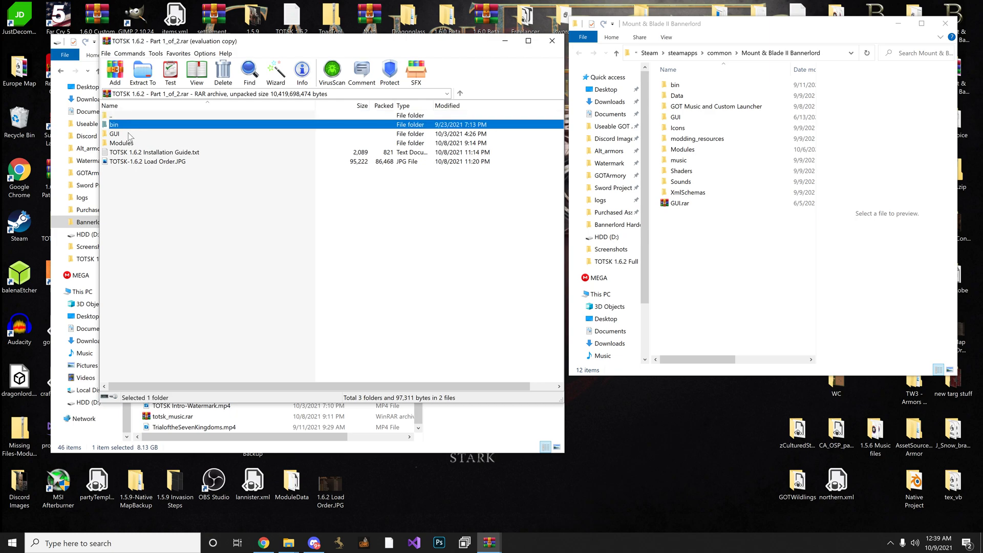
pyautogui.keyDown('ctrl'); pyautogui.click(129, 133); pyautogui.keyUp('ctrl')
pyautogui.keyDown('ctrl'); pyautogui.click(138, 143); pyautogui.keyUp('ctrl')
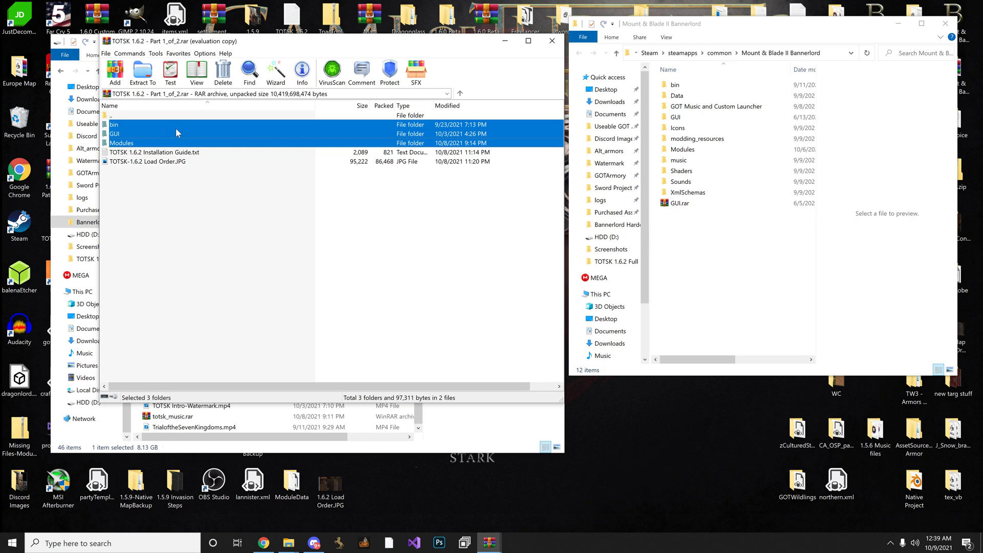
pyautogui.moveTo(186, 131)
pyautogui.mouseDown()
pyautogui.moveTo(360, 163)
pyautogui.moveTo(612, 235)
pyautogui.moveTo(706, 274)
pyautogui.moveTo(724, 270)
pyautogui.moveTo(138, 137)
pyautogui.moveTo(178, 135)
pyautogui.mouseUp()
pyautogui.click(551, 43)
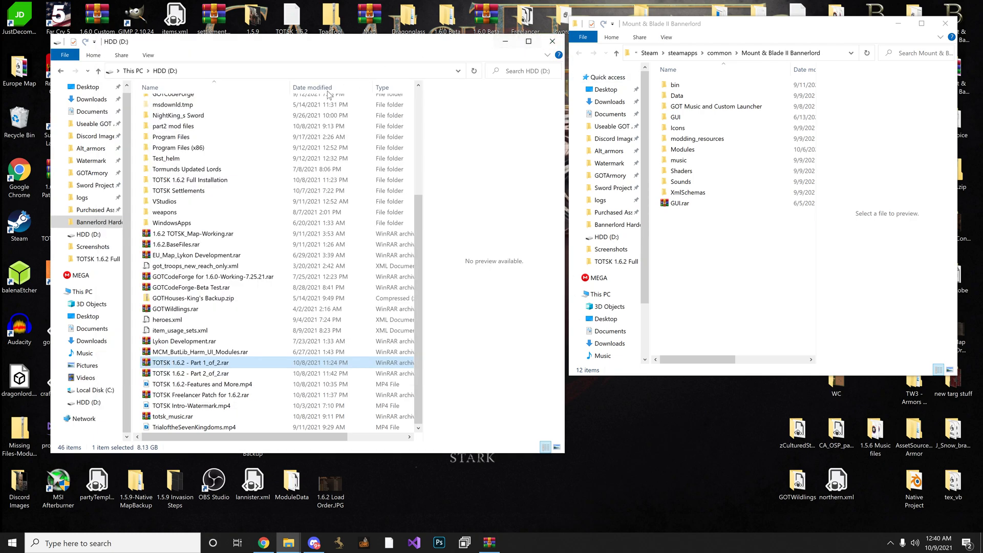
# Open Part 2_of_2.rar and drag its Modules folder into the Bannerlord game folder.
pyautogui.doubleClick(212, 376)
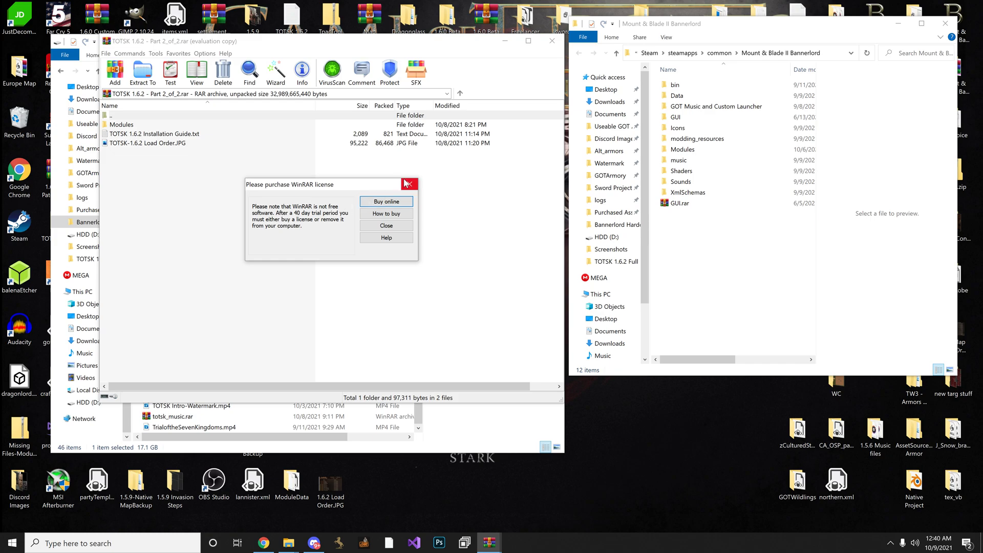
pyautogui.click(409, 184)
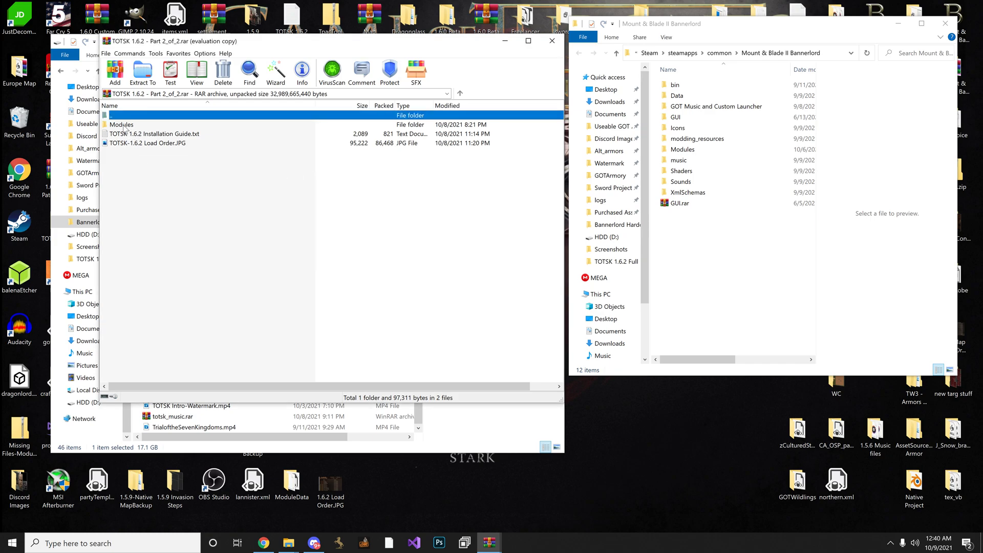
pyautogui.click(125, 126)
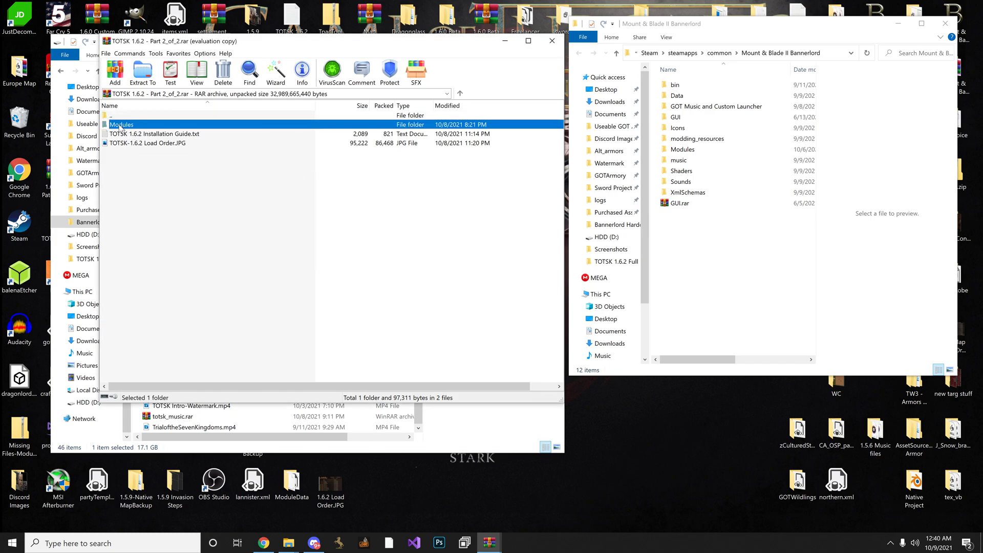
pyautogui.moveTo(120, 127)
pyautogui.mouseDown()
pyautogui.moveTo(318, 137)
pyautogui.moveTo(548, 188)
pyautogui.moveTo(735, 253)
pyautogui.moveTo(704, 267)
pyautogui.moveTo(716, 266)
pyautogui.moveTo(711, 255)
pyautogui.moveTo(643, 255)
pyautogui.moveTo(141, 139)
pyautogui.moveTo(127, 127)
pyautogui.mouseUp()
pyautogui.doubleClick(155, 144)
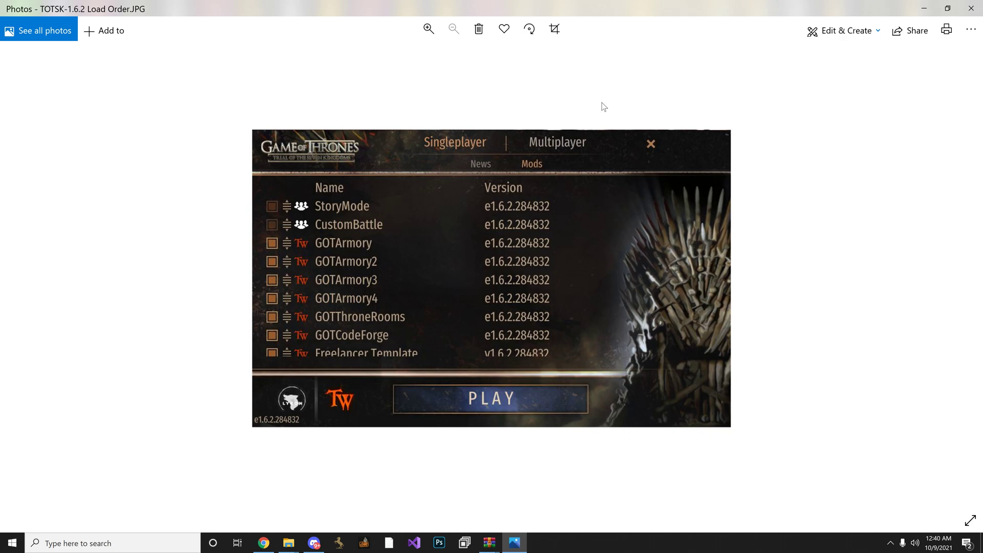
pyautogui.click(970, 11)
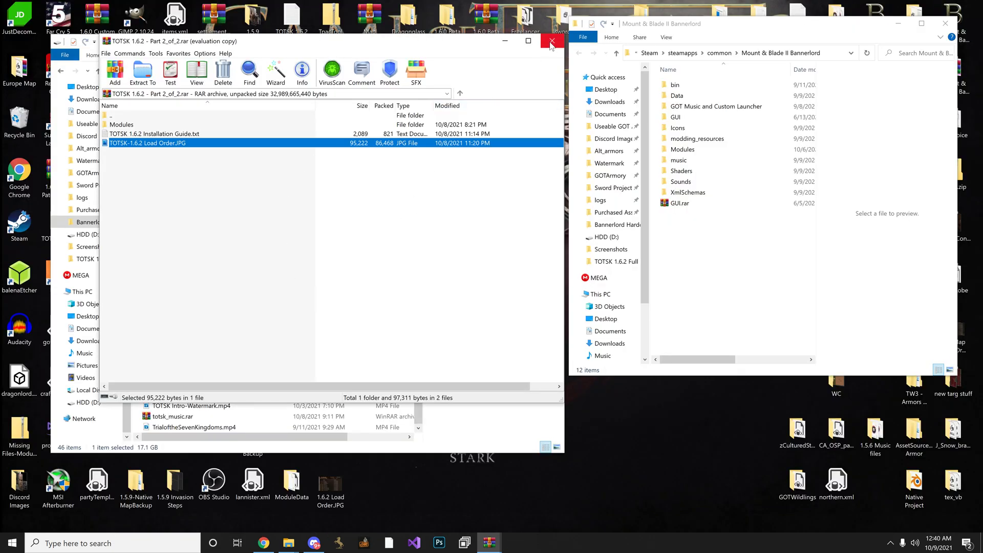
# Close the Part 2 archive, check the game's Modules folder, then return to the Bannerlord folder.
pyautogui.click(552, 41)
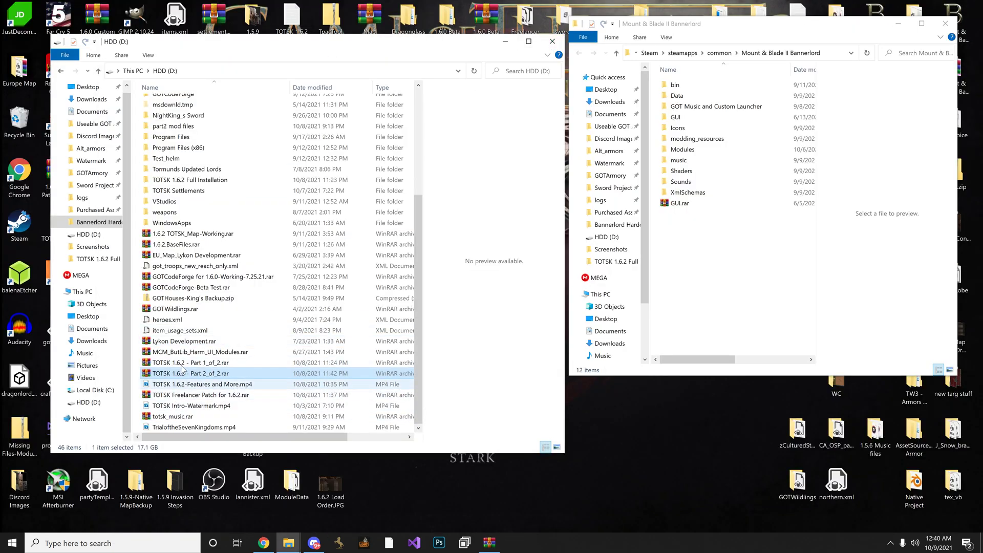
pyautogui.doubleClick(680, 150)
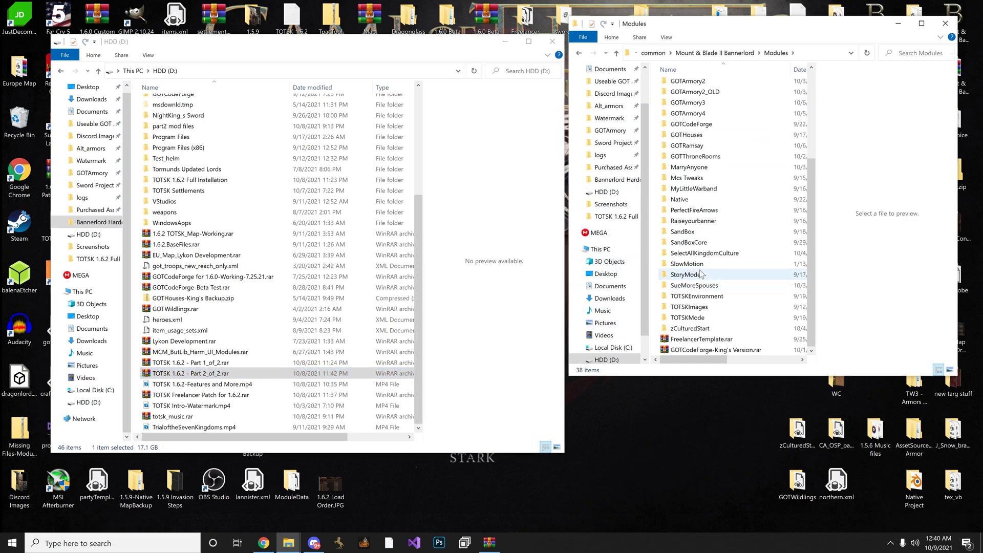
pyautogui.scroll(3, 701, 290)
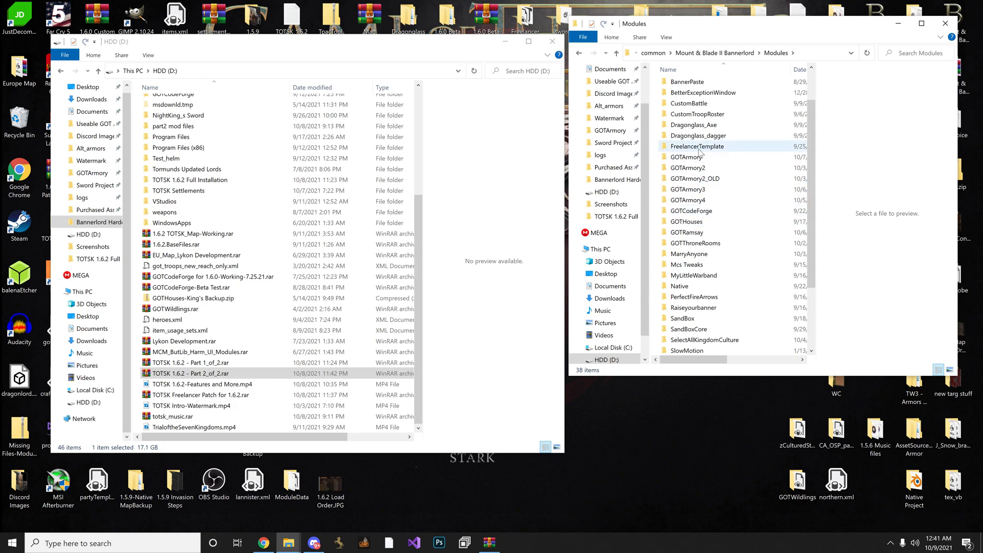
pyautogui.click(579, 53)
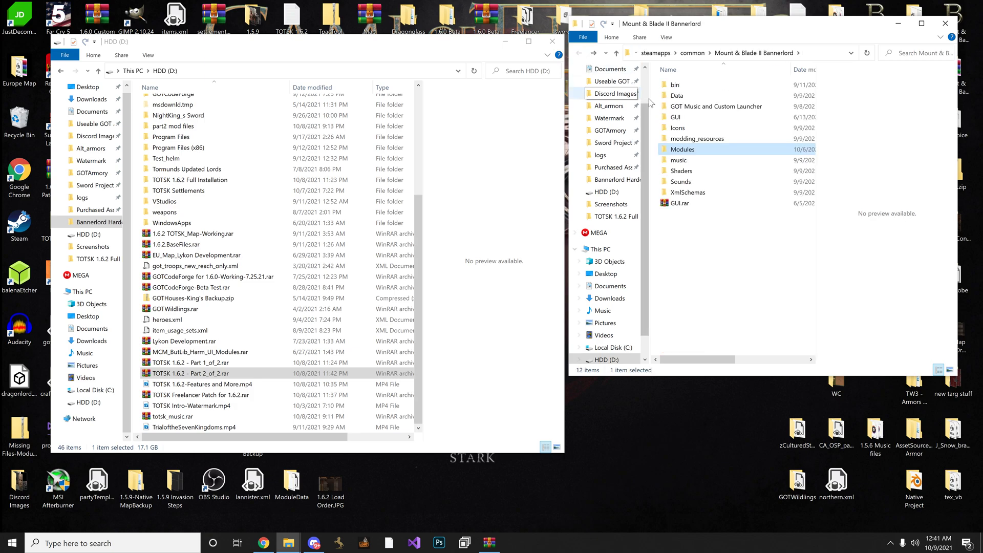
pyautogui.click(194, 365)
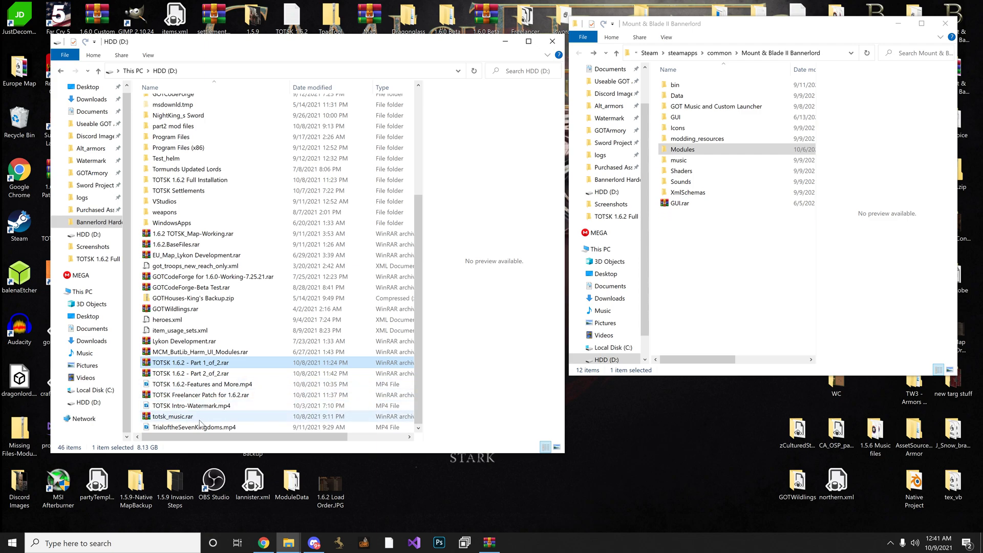
# Open TOTSK Freelancer Patch for 1.6.2.rar and navigate Explorer to the Bannerlord folder.
pyautogui.doubleClick(198, 395)
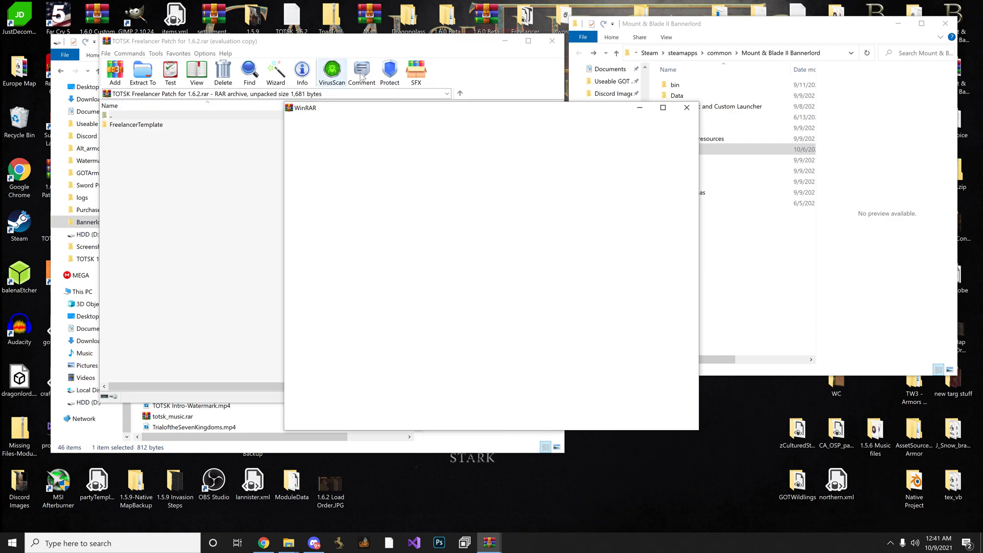
pyautogui.press('Escape')
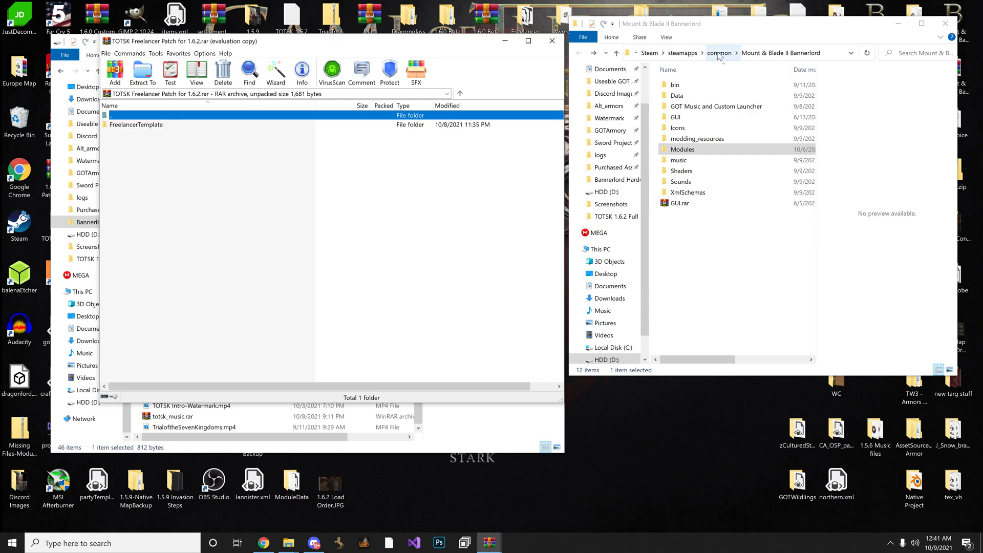
pyautogui.click(617, 54)
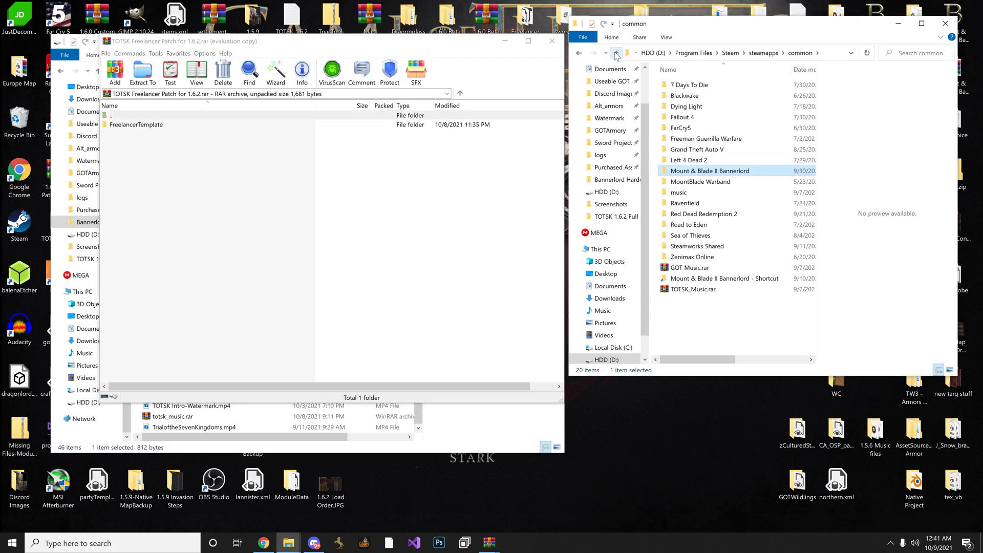
pyautogui.doubleClick(704, 171)
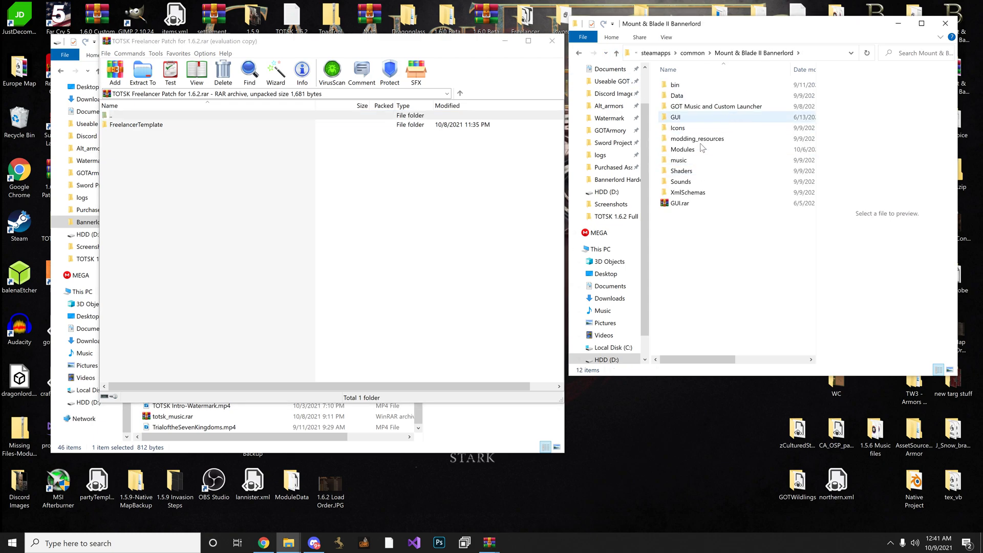
# Copy the FreelancerTemplate folder into the game's enlarged Modules folder.
pyautogui.click(152, 130)
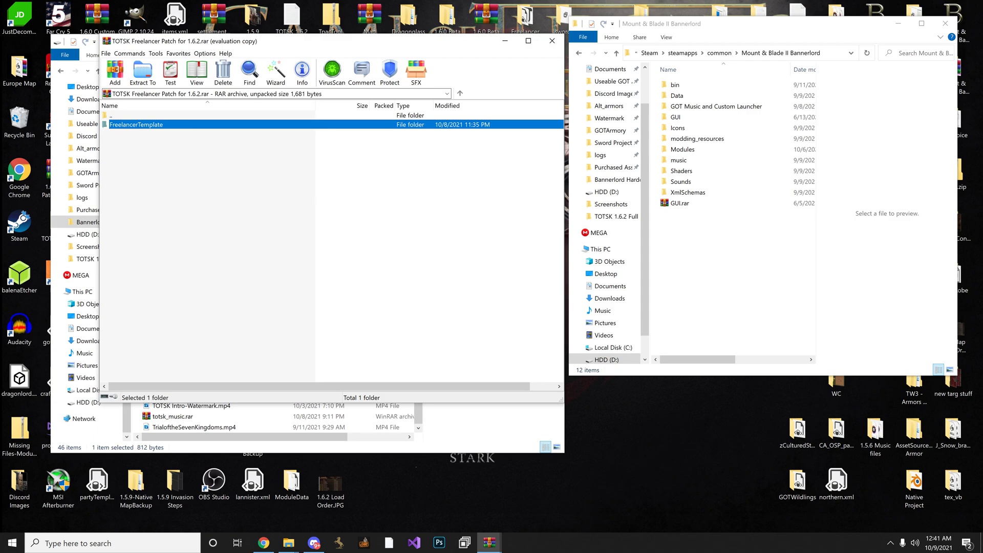
pyautogui.doubleClick(684, 150)
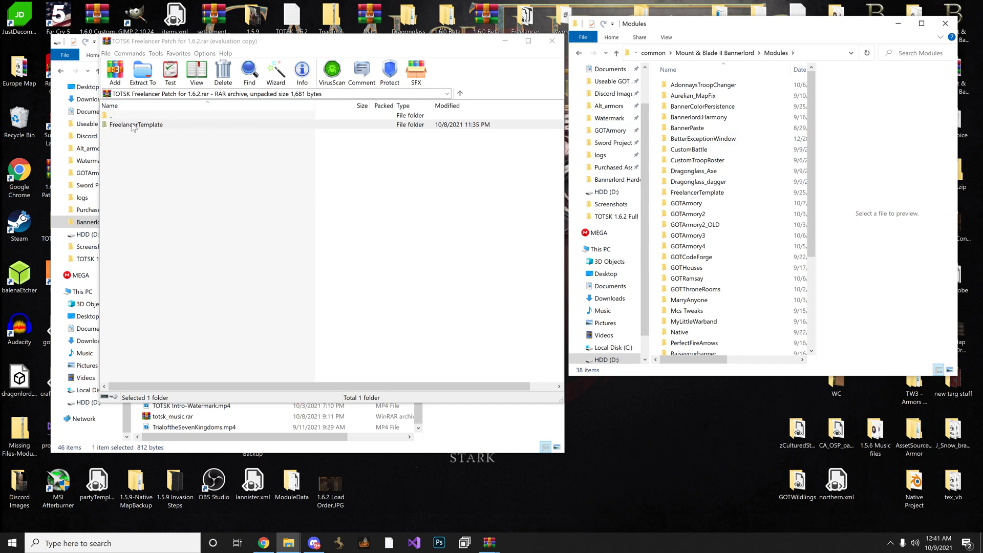
pyautogui.scroll(-1, 612, 230)
pyautogui.scroll(-5, 727, 231)
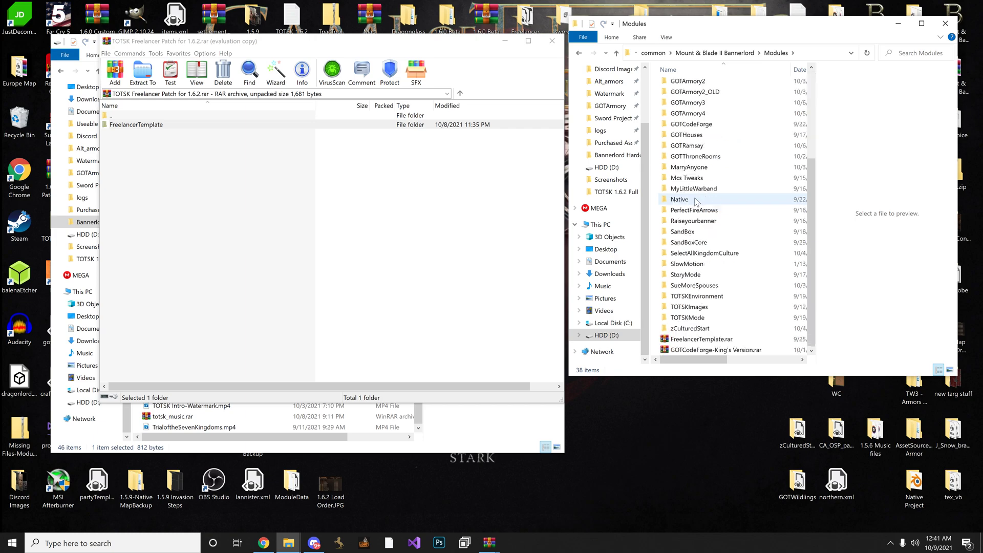
pyautogui.moveTo(723, 377); pyautogui.dragTo(722, 495)
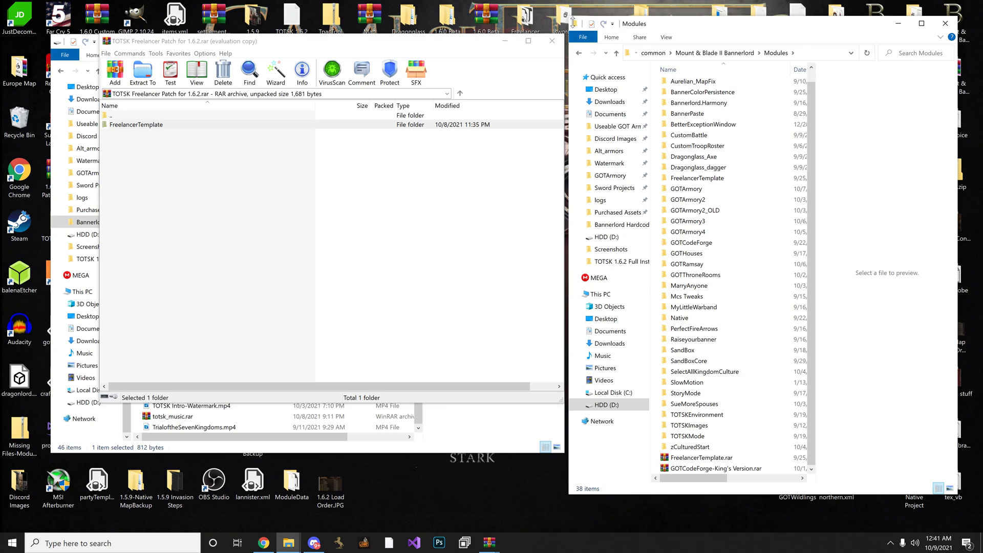
pyautogui.moveTo(572, 19); pyautogui.dragTo(500, 3)
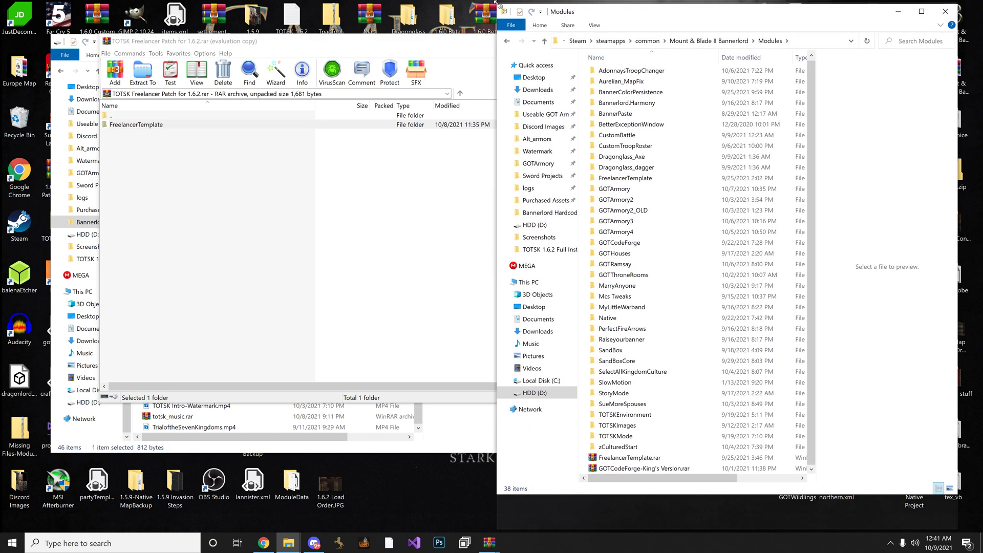
pyautogui.moveTo(136, 128); pyautogui.dragTo(165, 167)
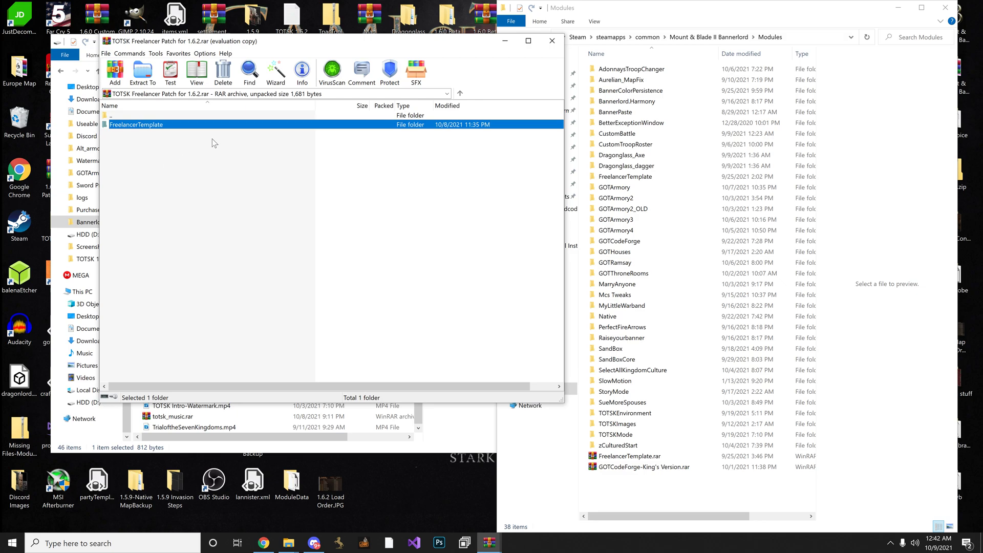
# Close the patch archive, reopen Part 1_of_2.rar and view its TOTSK-1.6.2 Load Order image.
pyautogui.click(552, 42)
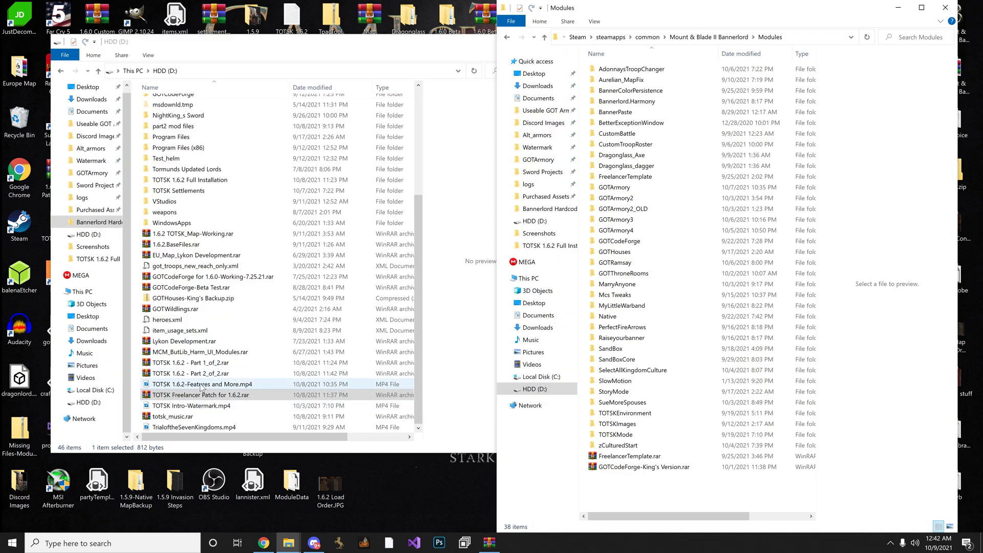
pyautogui.doubleClick(210, 363)
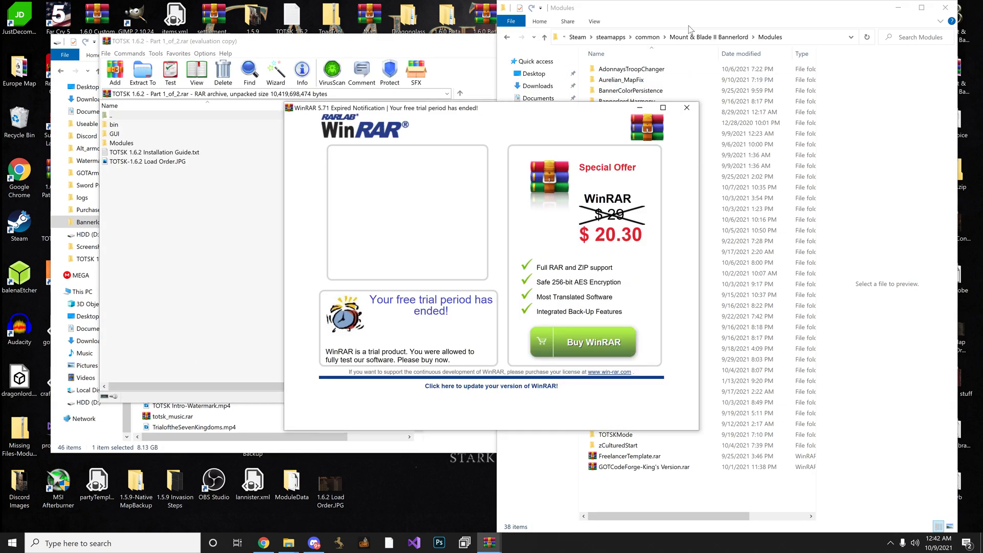
pyautogui.click(695, 39)
pyautogui.click(695, 39)
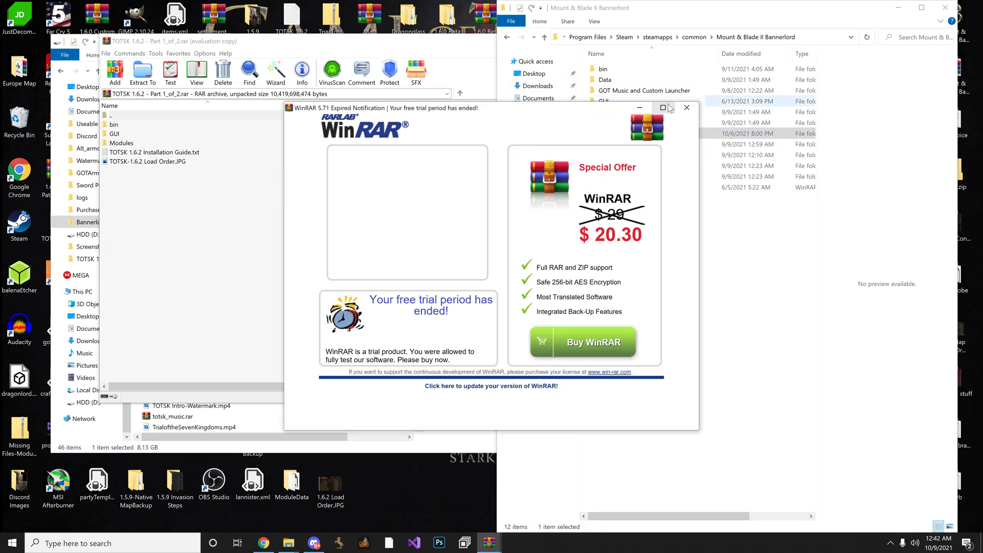
pyautogui.click(688, 105)
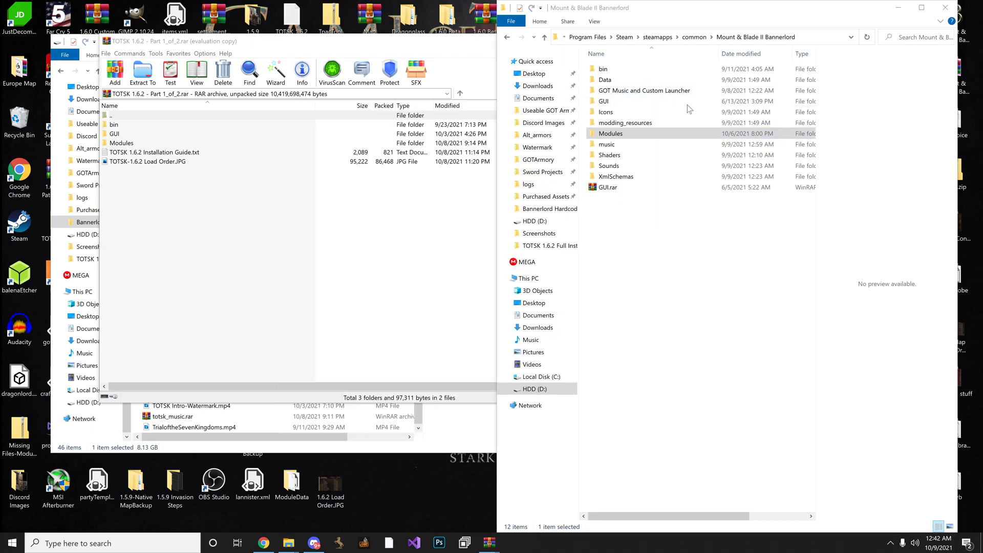
pyautogui.doubleClick(158, 162)
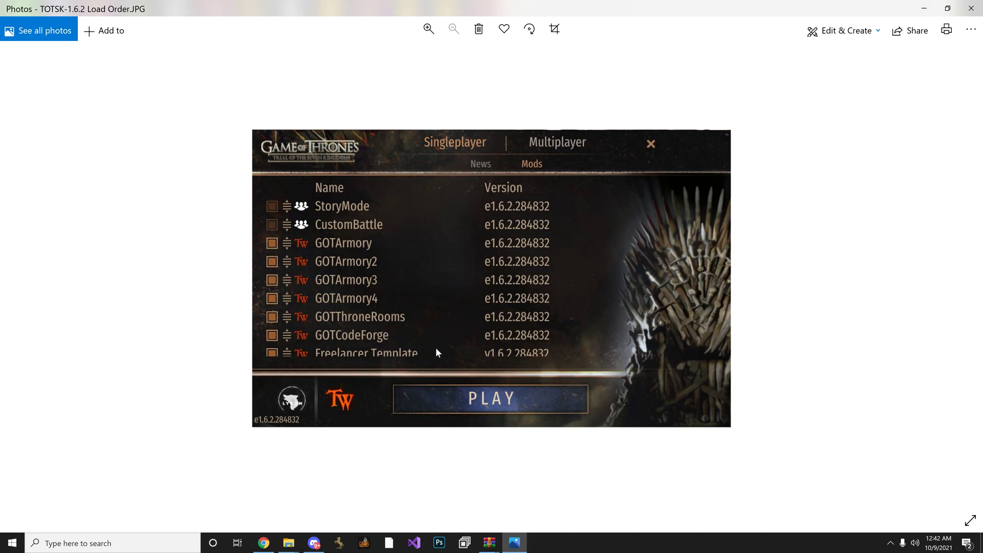
pyautogui.click(971, 8)
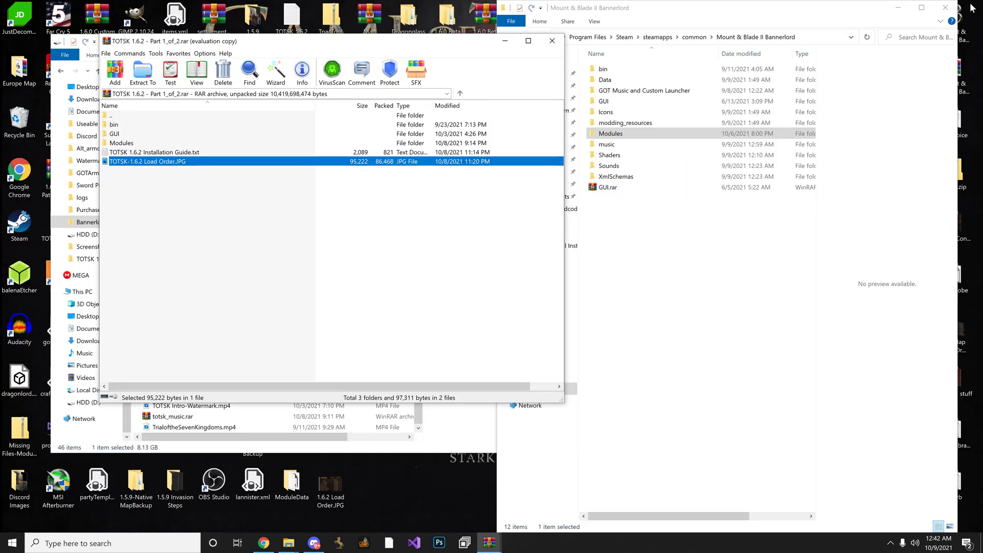
# Open the Installation Guide maximized and highlight the old Dorne_ArmorPack, GOTArmory and GOTArmory2 names.
pyautogui.doubleClick(188, 153)
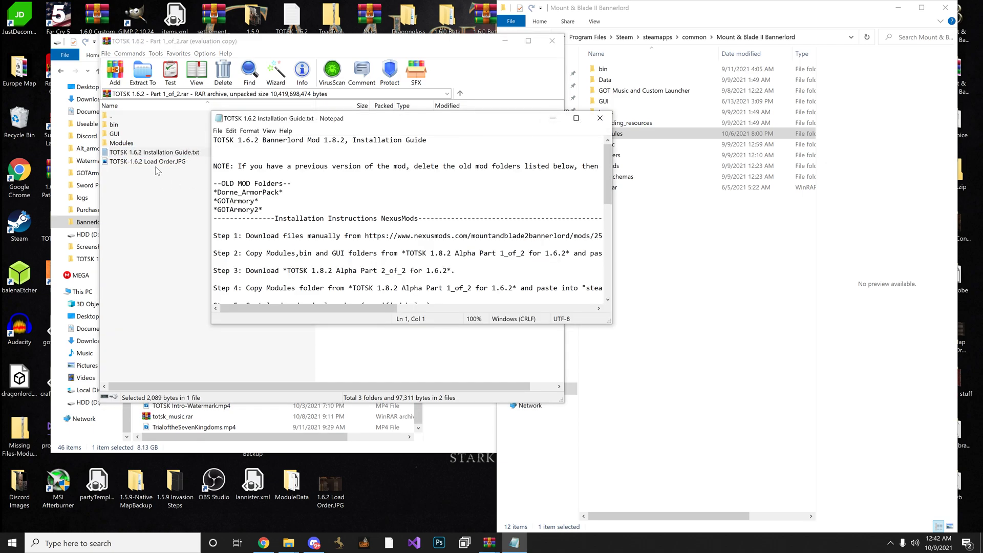
pyautogui.click(576, 118)
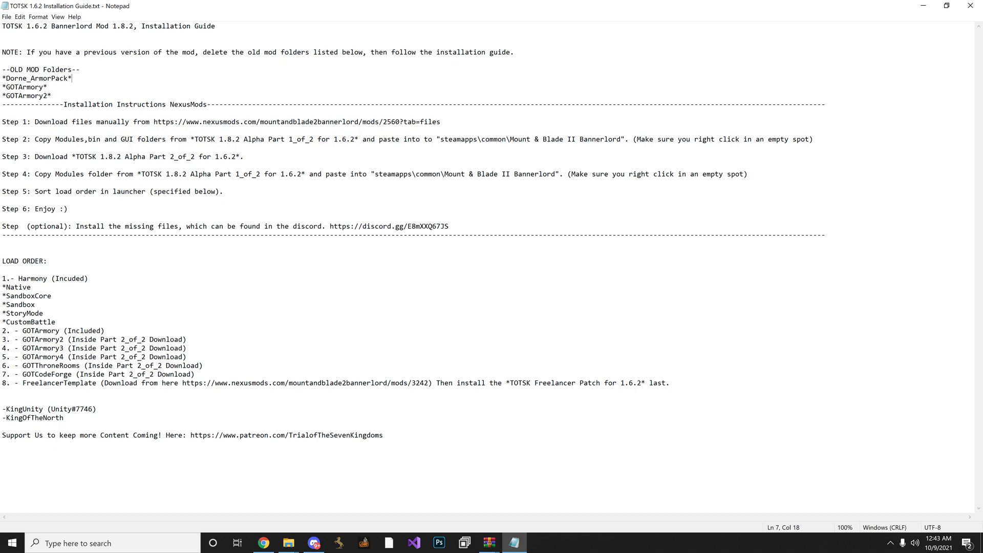
pyautogui.hotkey('shift', 'Left')
pyautogui.hotkey('shift', 'Left')
pyautogui.hotkey('shift', 'Left')
pyautogui.hotkey('shift', 'Left')
pyautogui.hotkey('shift', 'Left')
pyautogui.hotkey('shift', 'Left')
pyautogui.hotkey('shift', 'Left')
pyautogui.hotkey('shift', 'Left')
pyautogui.hotkey('shift', 'Left')
pyautogui.hotkey('shift', 'Left')
pyautogui.hotkey('shift', 'Left')
pyautogui.hotkey('shift', 'Left')
pyautogui.hotkey('shift', 'Left')
pyautogui.hotkey('shift', 'Left')
pyautogui.hotkey('shift', 'Left')
pyautogui.hotkey('shift', 'Left')
pyautogui.hotkey('shift', 'Left')
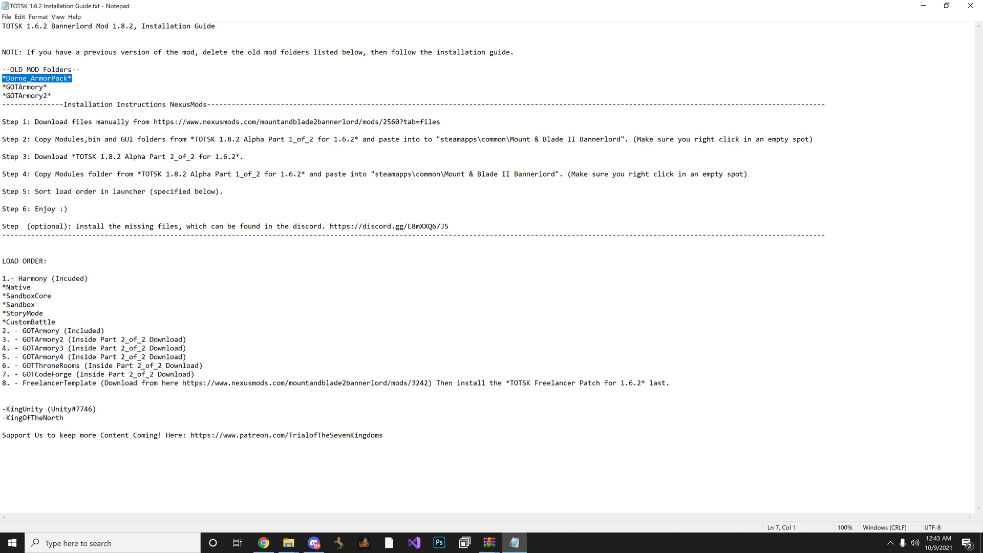
pyautogui.press('Down')
pyautogui.press('End')
pyautogui.hotkey('shift', 'Left')
pyautogui.hotkey('shift', 'Left')
pyautogui.hotkey('shift', 'Left')
pyautogui.hotkey('shift', 'Left')
pyautogui.hotkey('shift', 'Left')
pyautogui.hotkey('shift', 'Left')
pyautogui.hotkey('shift', 'Left')
pyautogui.hotkey('shift', 'Left')
pyautogui.hotkey('shift', 'Left')
pyautogui.hotkey('shift', 'Left')
pyautogui.hotkey('shift', 'Left')
pyautogui.press('Down')
pyautogui.press('End')
pyautogui.hotkey('shift', 'Left')
pyautogui.hotkey('shift', 'Left')
pyautogui.hotkey('shift', 'Left')
pyautogui.hotkey('shift', 'Left')
pyautogui.hotkey('shift', 'Left')
pyautogui.hotkey('shift', 'Left')
pyautogui.hotkey('shift', 'Left')
pyautogui.hotkey('shift', 'Left')
pyautogui.hotkey('shift', 'Left')
pyautogui.hotkey('shift', 'Left')
pyautogui.press('End')
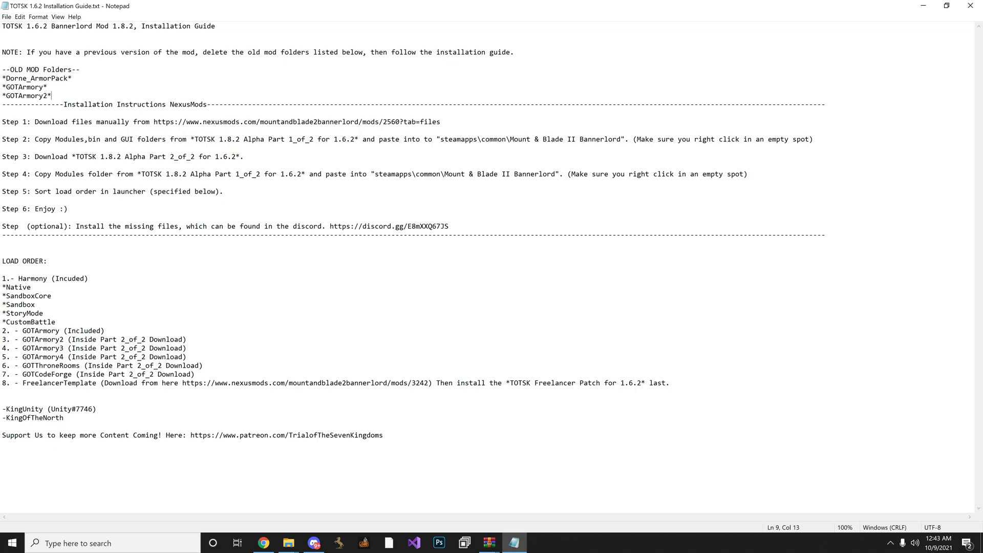
# Close Notepad, WinRAR and both Explorer windows, then launch Mount & Blade II Bannerlord.
pyautogui.click(972, 8)
pyautogui.click(556, 32)
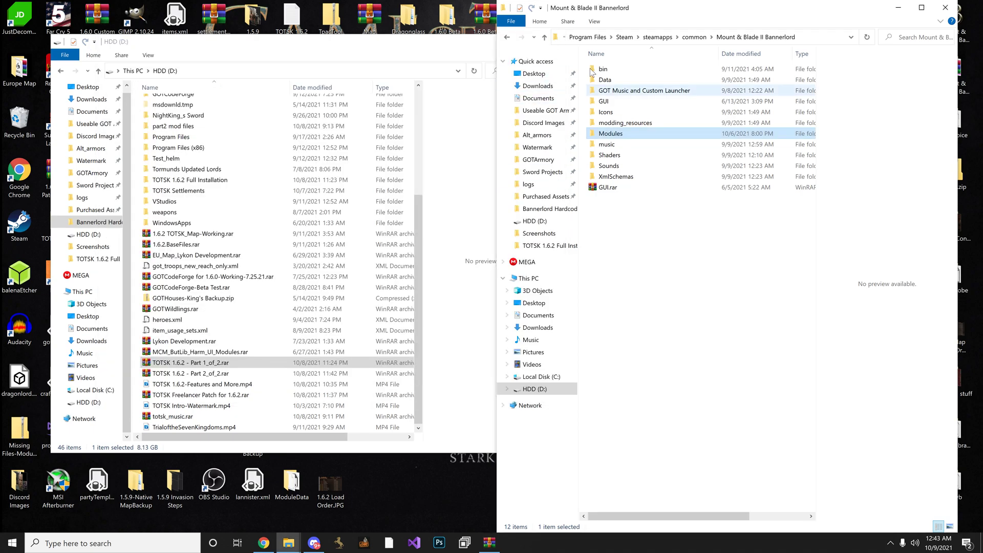
pyautogui.click(388, 64)
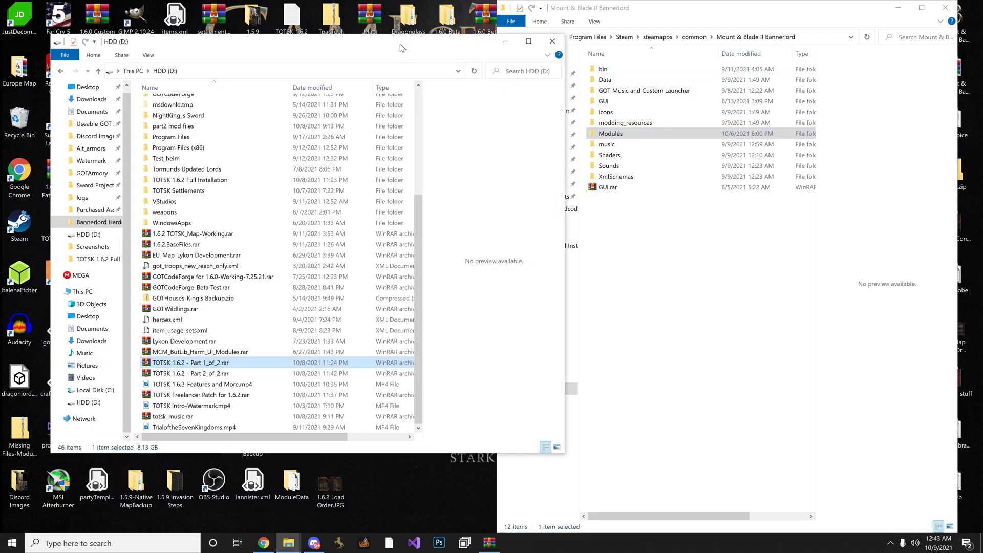
pyautogui.click(551, 43)
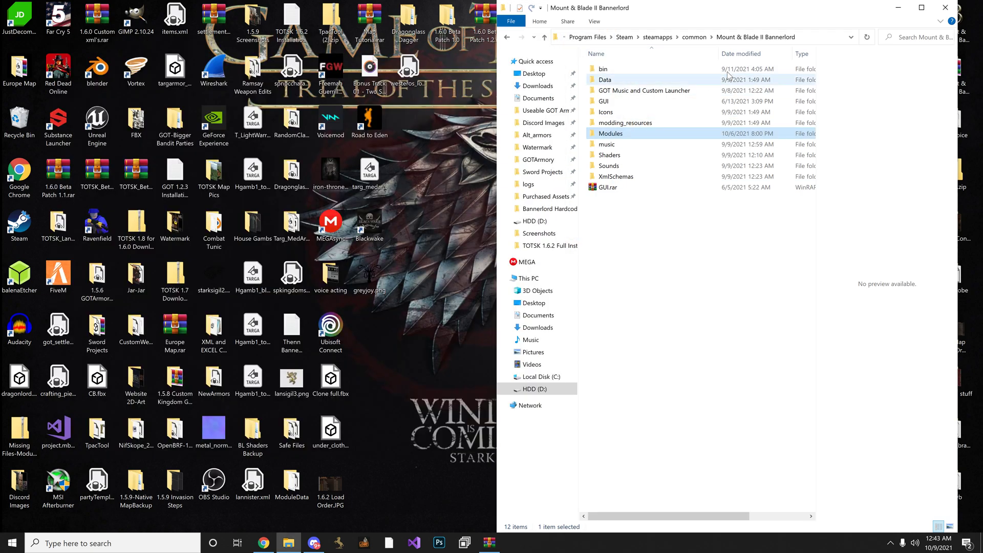
pyautogui.click(946, 7)
pyautogui.doubleClick(876, 20)
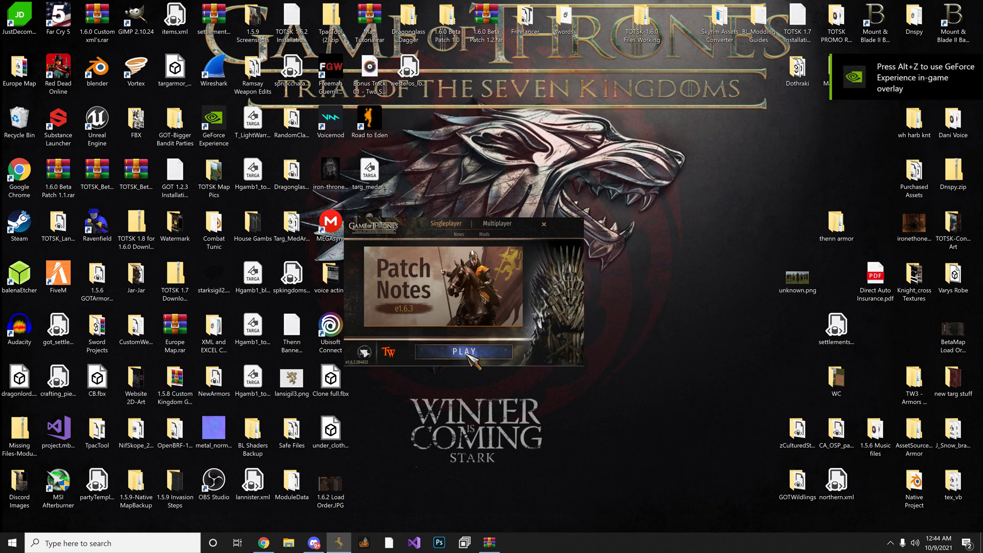
# Check the Mods tab order: Harmony, core modules, GOTArmory mods, GOTCodeForge, Freelancer Template.
pyautogui.click(484, 234)
pyautogui.scroll(-3, 370, 279)
pyautogui.scroll(1, 370, 276)
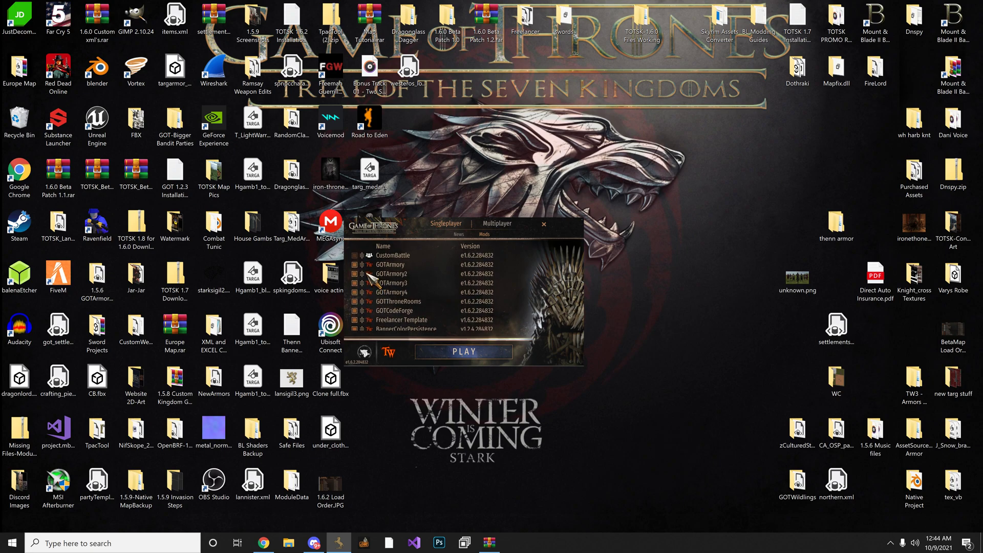
pyautogui.scroll(1, 373, 279)
pyautogui.scroll(1, 466, 306)
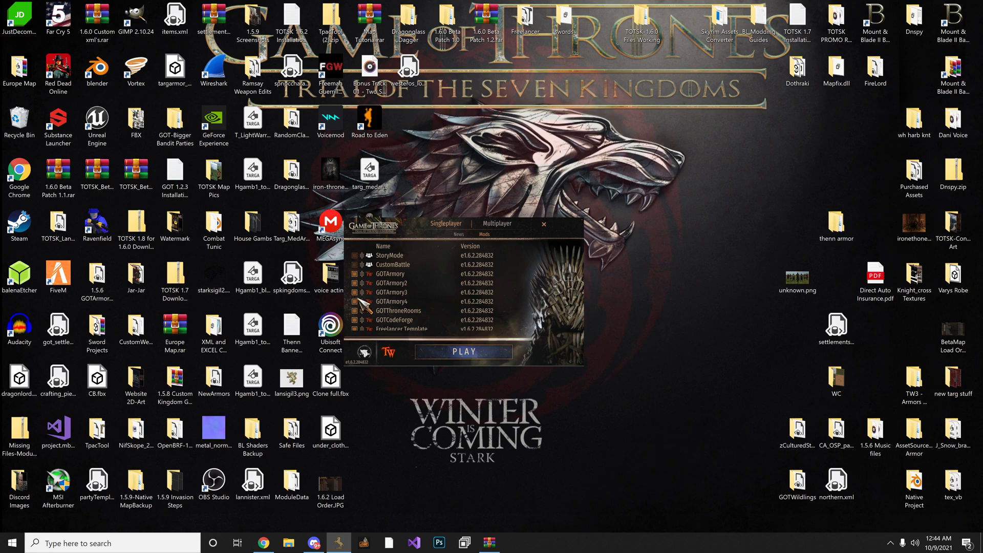
pyautogui.scroll(3, 359, 299)
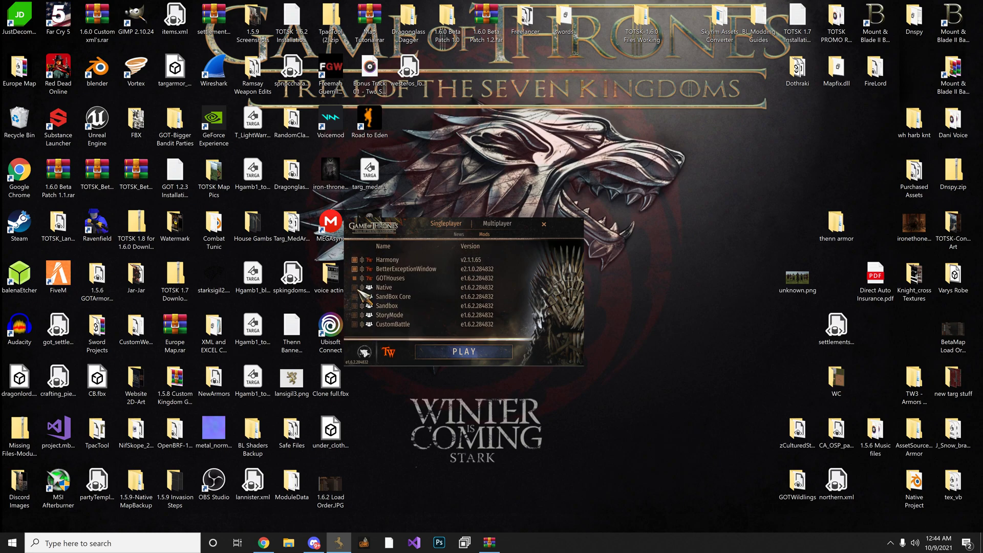
pyautogui.scroll(-1, 359, 293)
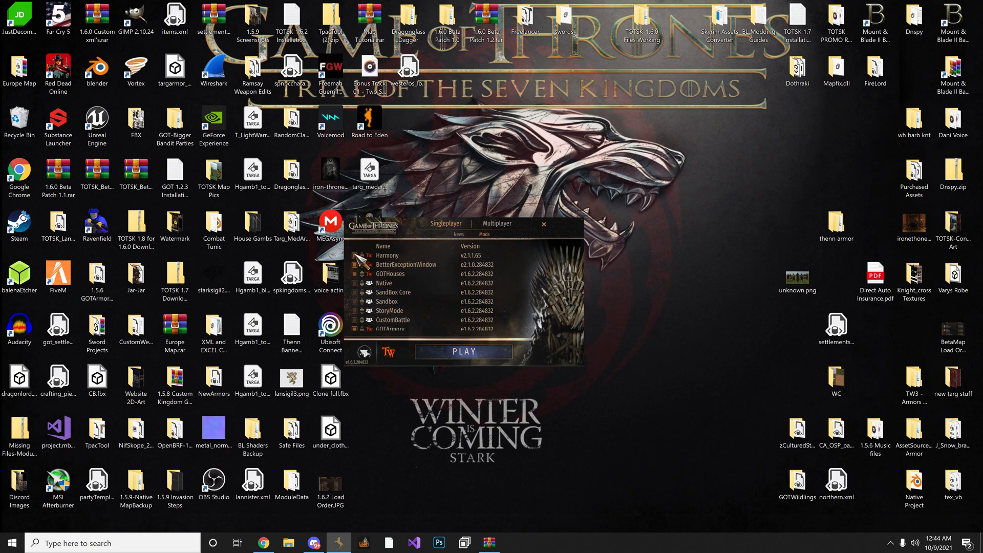
pyautogui.scroll(-4, 359, 263)
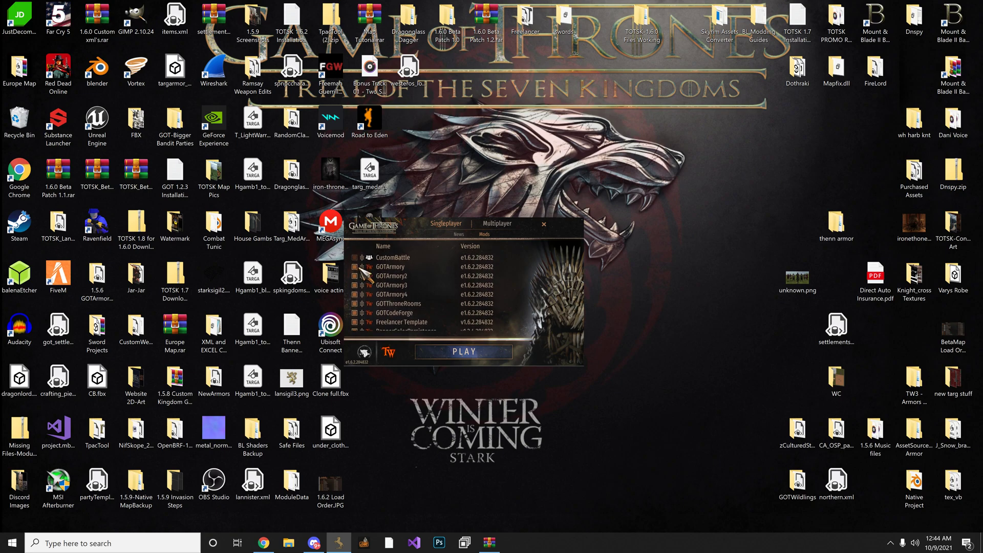
pyautogui.scroll(4, 365, 274)
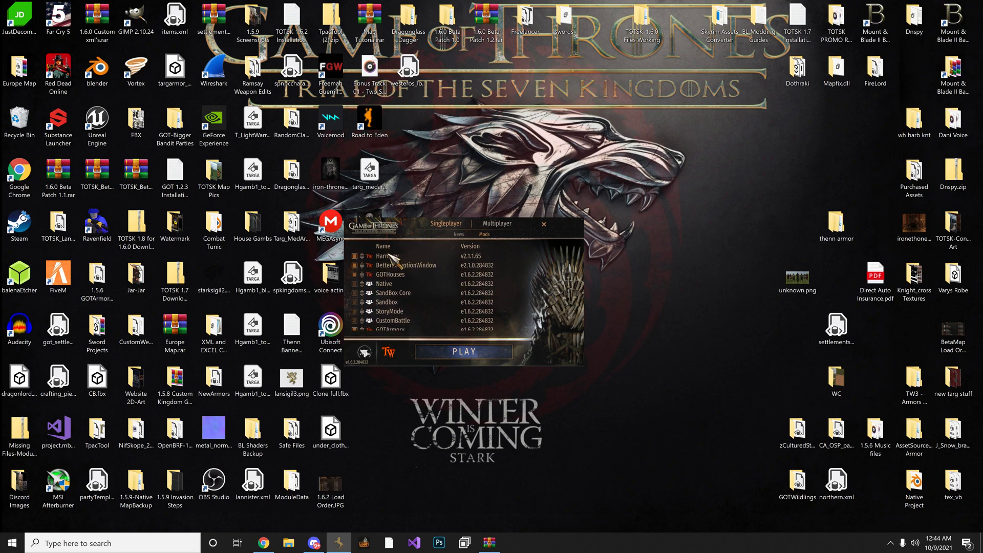
pyautogui.scroll(-5, 379, 259)
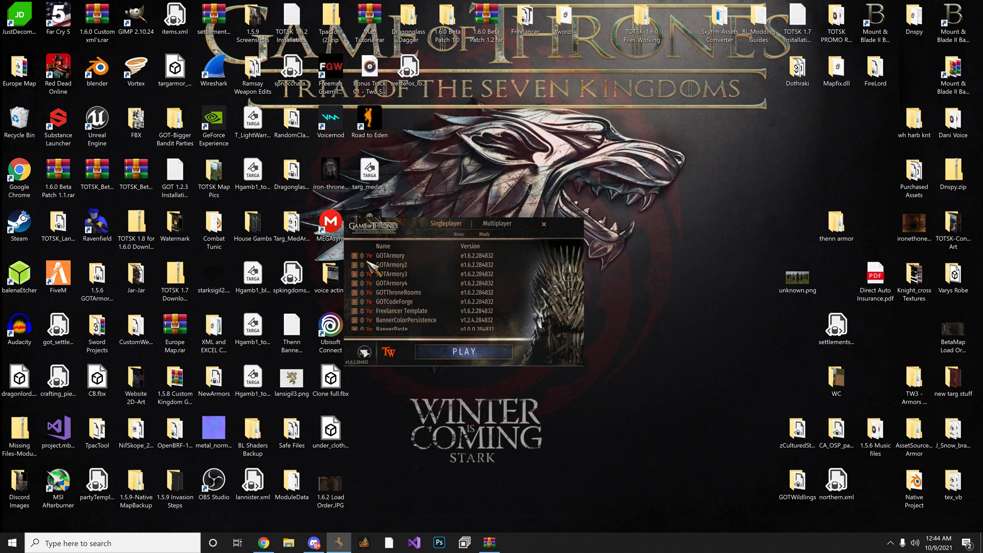
pyautogui.scroll(1, 370, 267)
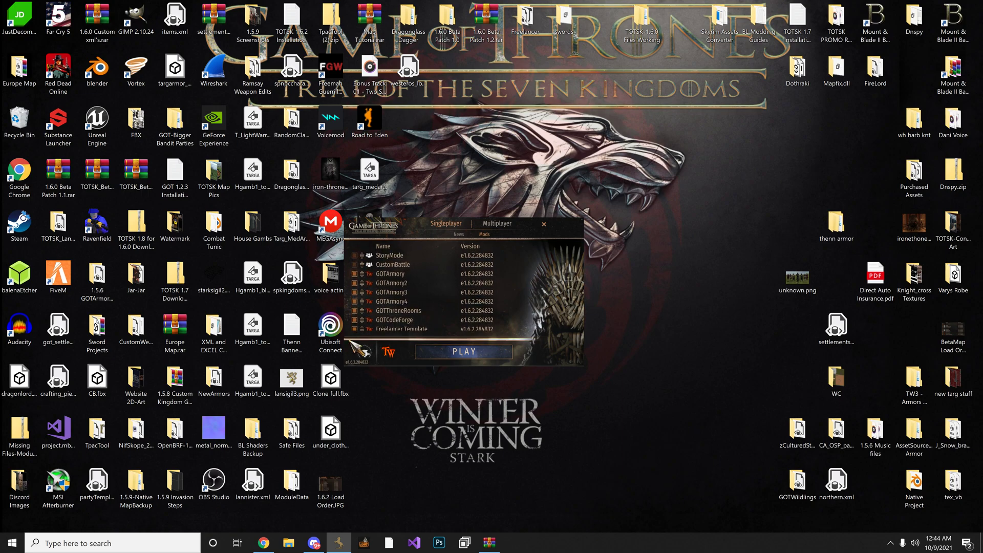